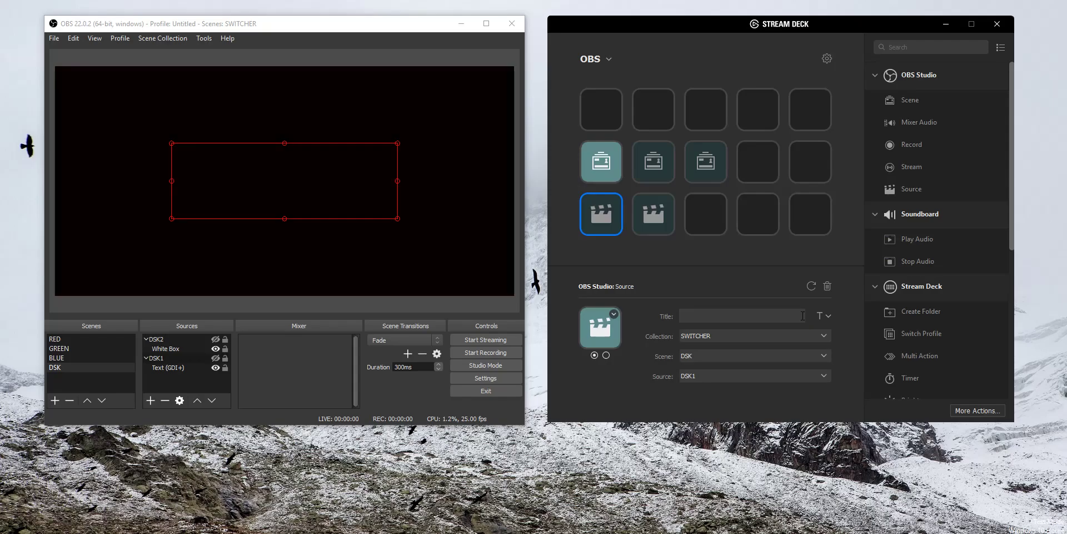
- Switch the output through the RED, GREEN and BLUE scenes to view the nested DSK source in each
left_click(102, 342)
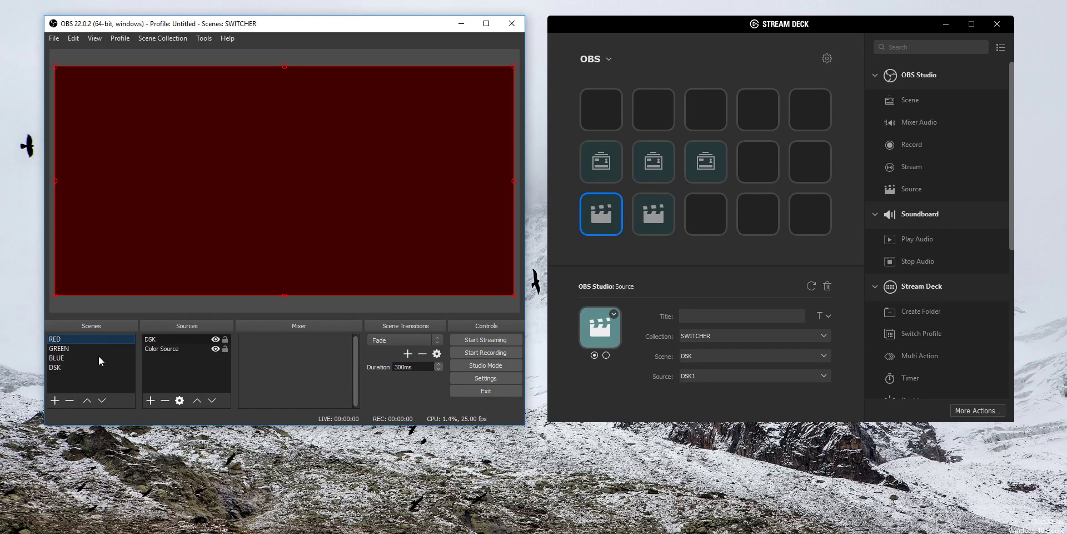
left_click(101, 356)
left_click(100, 350)
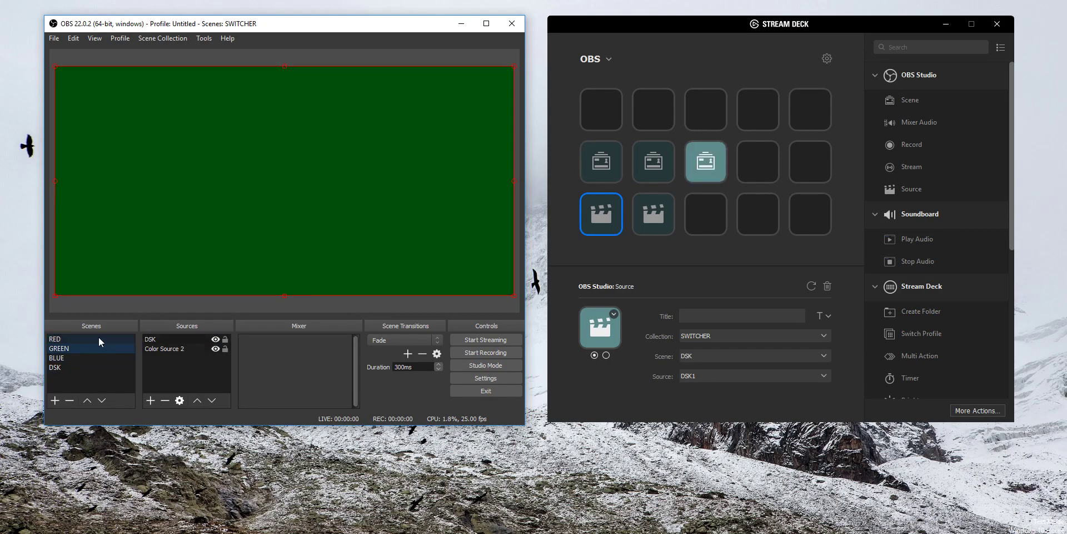
left_click(98, 337)
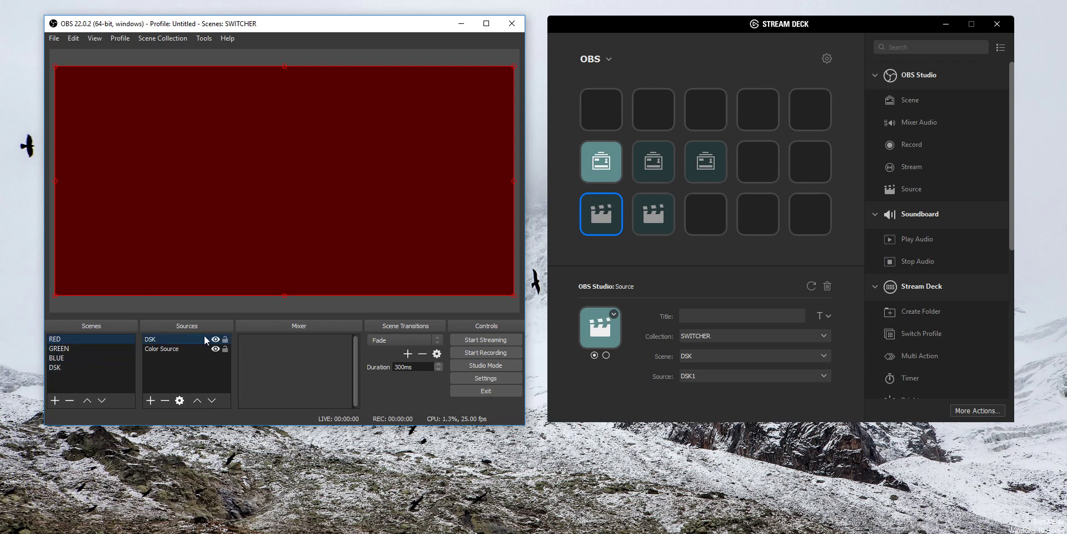
left_click(89, 356)
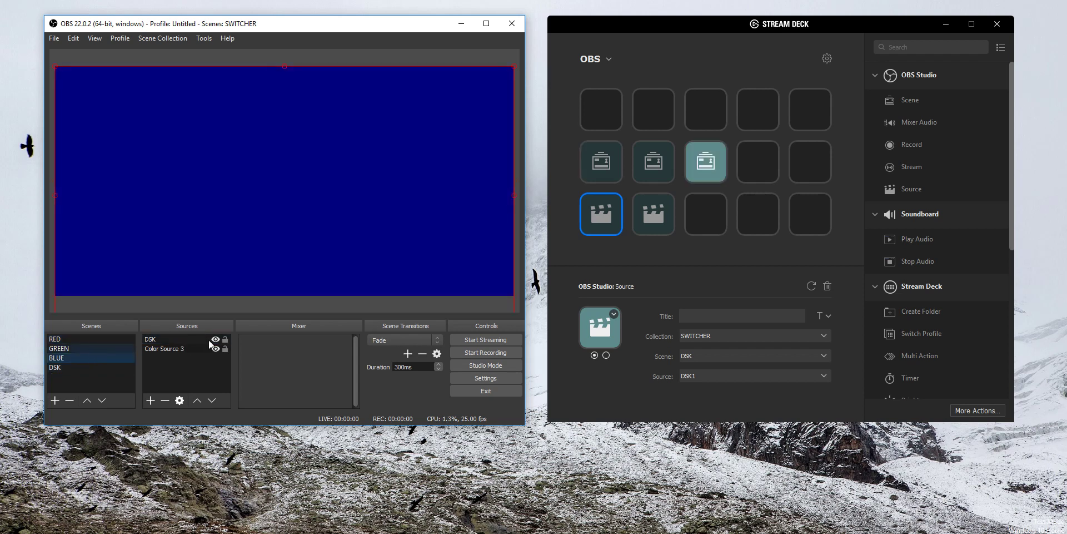
left_click(92, 348)
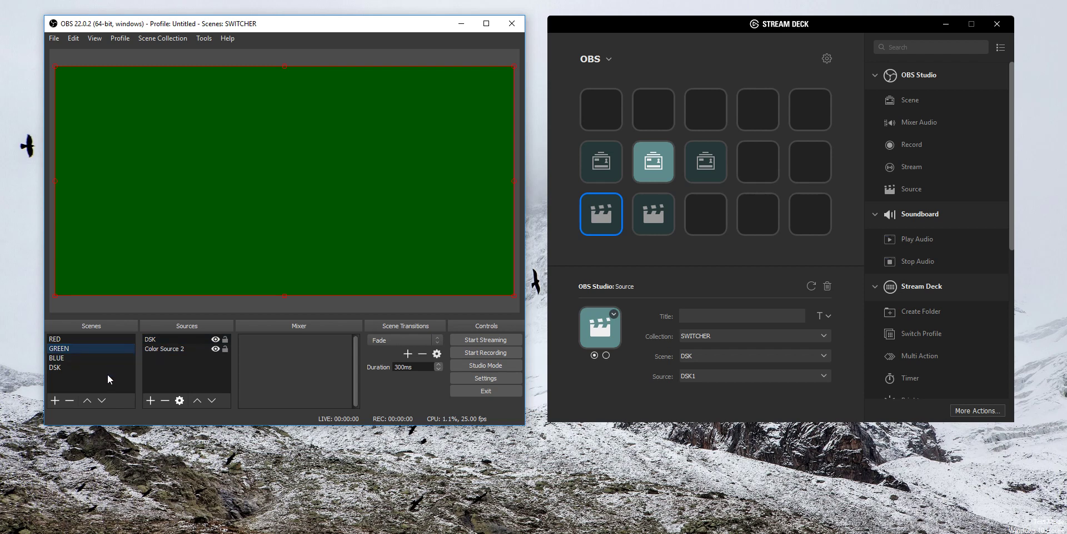
- In the DSK scene, show the DSK1 group, switch DSK2's visibility on and off, and leave DSK2 shown with DSK1 hidden
left_click(62, 367)
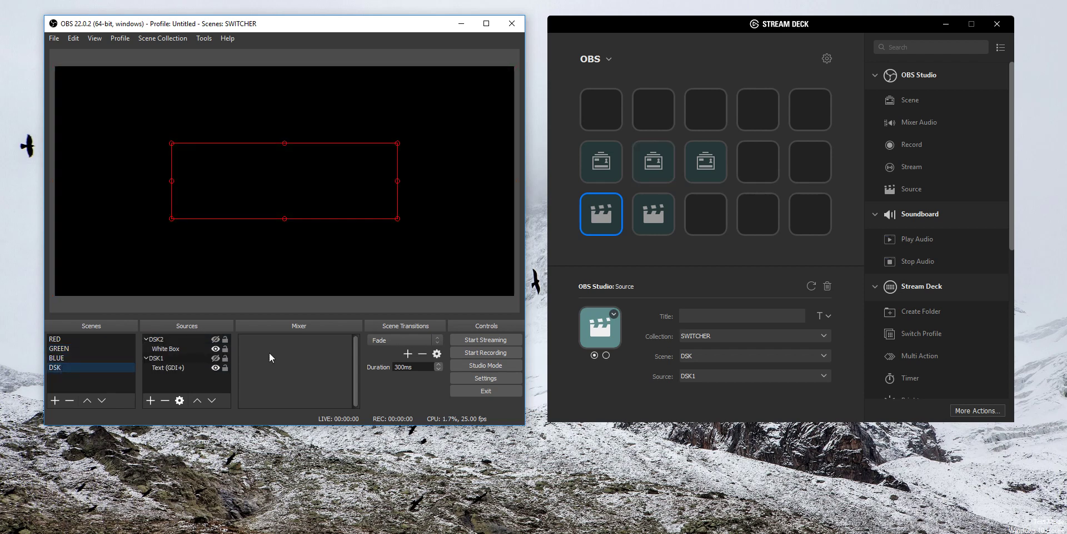
left_click(216, 359)
left_click(216, 340)
left_click(215, 339)
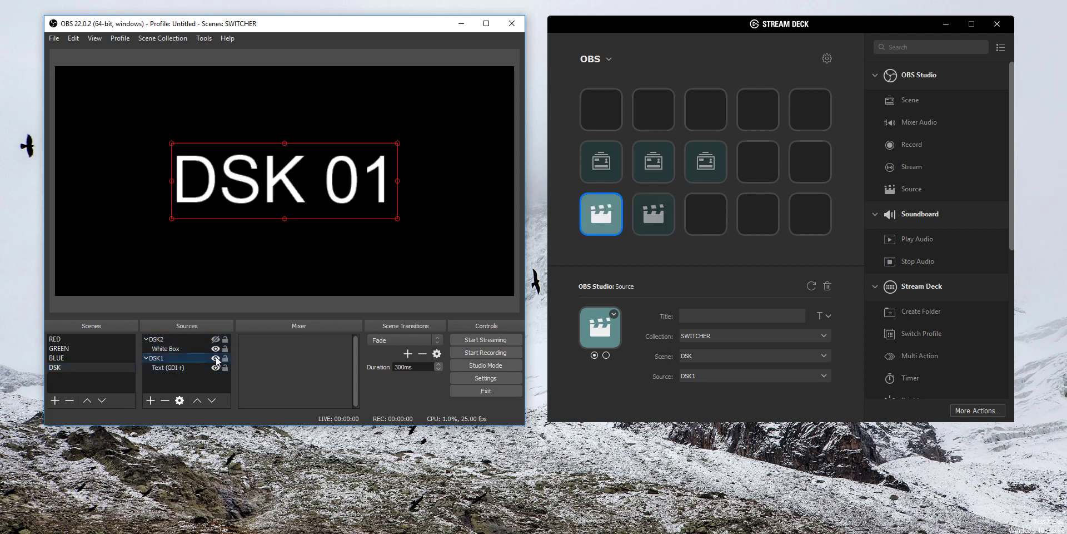
left_click(215, 340)
left_click(216, 358)
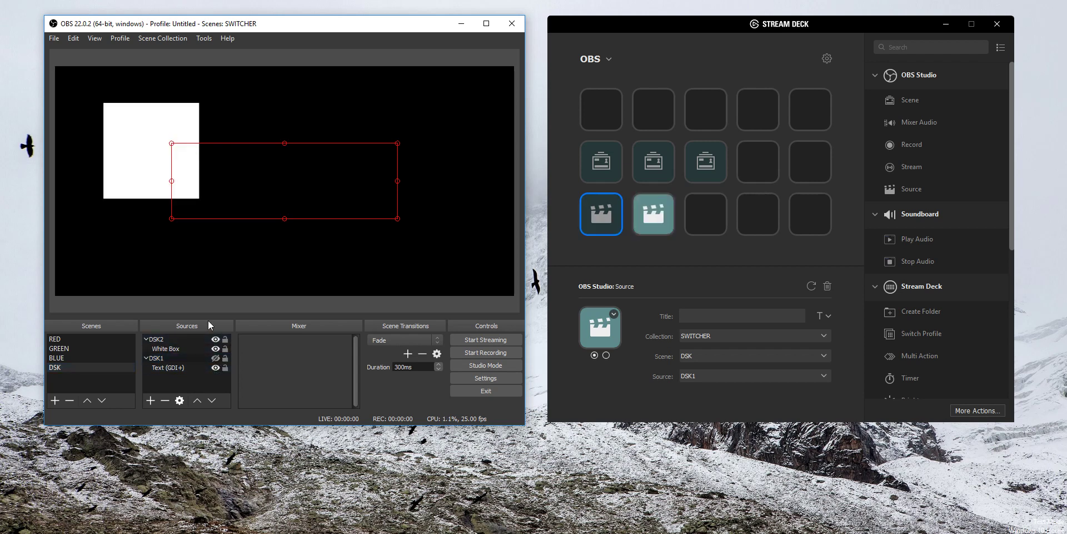
- Cycle through the RED, BLUE and GREEN scenes to check the DSK overlay, and return to the DSK scene
left_click(106, 339)
left_click(91, 359)
left_click(89, 349)
left_click(88, 361)
left_click(87, 369)
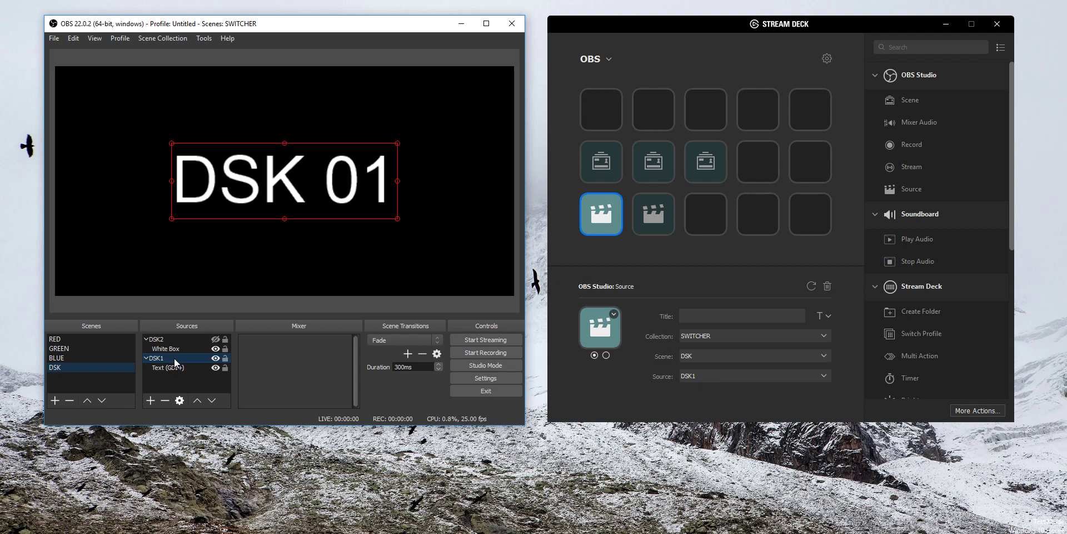
- Check the Stream Deck button's source choice, and switch the visibility of Text (GDI+), DSK1 and DSK2 back and forth in the DSK scene
left_click(692, 376)
left_click(693, 376)
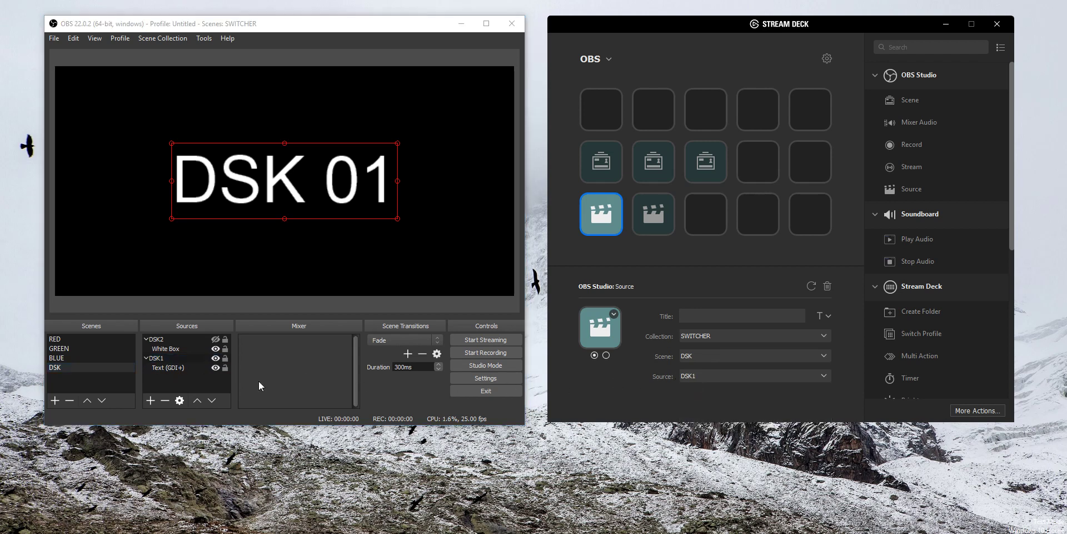
left_click(216, 367)
left_click(217, 367)
left_click(216, 360)
left_click(216, 359)
left_click(216, 360)
left_click(216, 360)
left_click(216, 360)
left_click(216, 360)
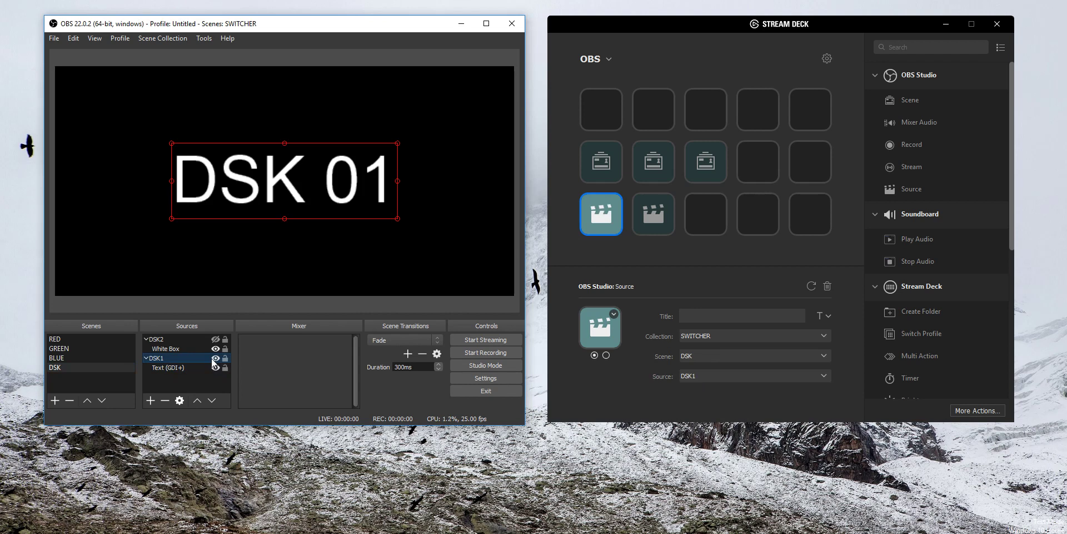
left_click(216, 339)
left_click(216, 339)
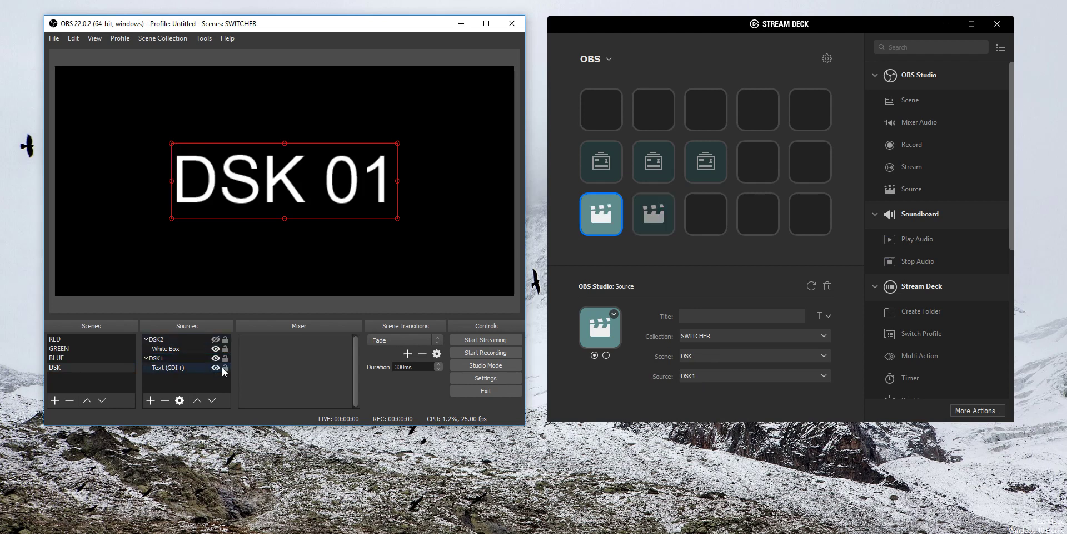
- Add a new color source named Color Source 4 to the DSK scene and set its color to #00aaff
right_click(173, 364)
mouse_move(239, 124)
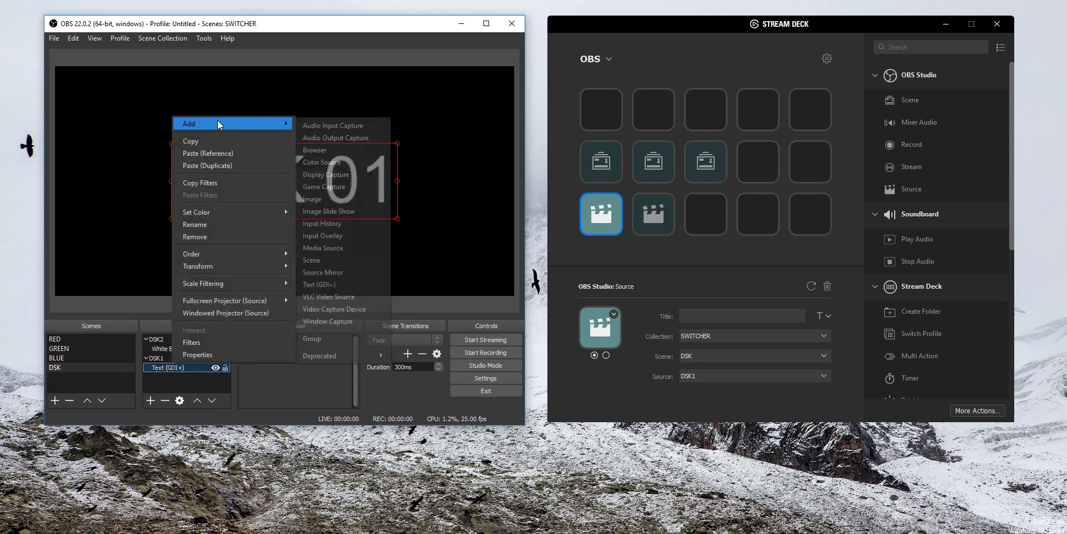
left_click(366, 161)
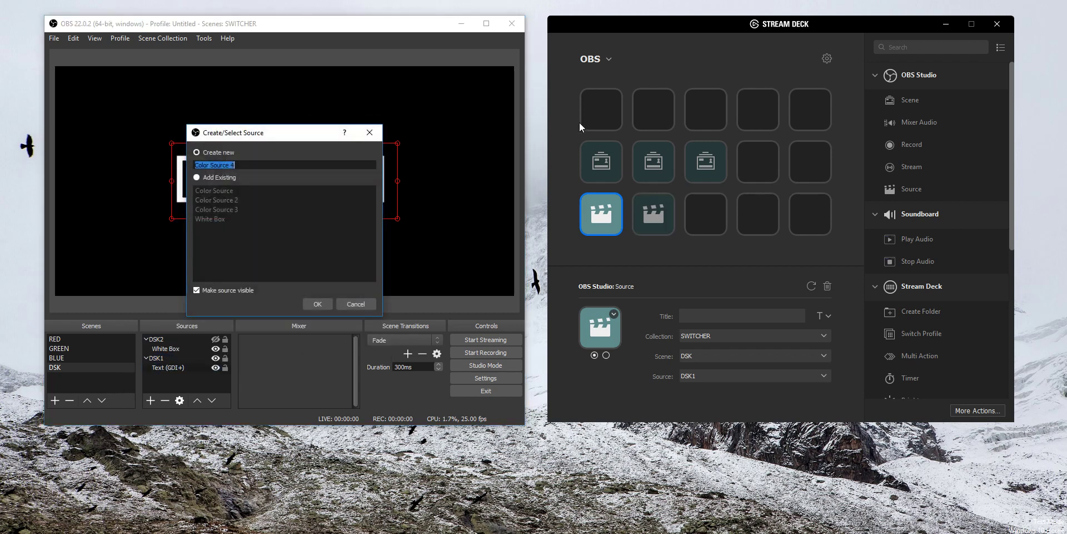
left_click(318, 305)
left_click(367, 295)
left_click(210, 168)
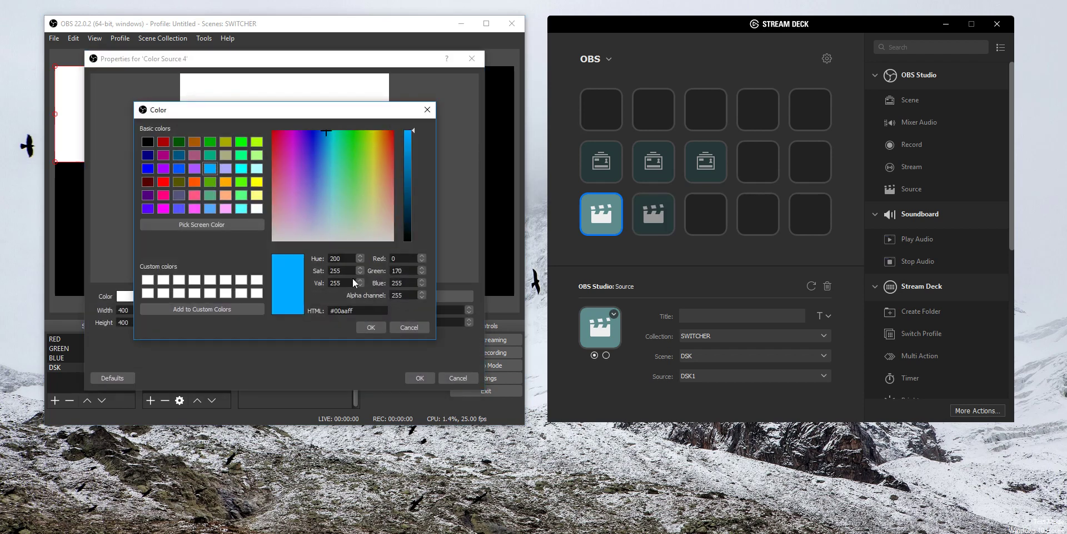
left_click(368, 328)
left_click(417, 377)
- Move the blue square to the right of the DSK 01 text and place its source inside the DSK1 group
left_click_drag(115, 137, 467, 208)
left_click_drag(165, 338, 181, 371)
left_click(172, 359)
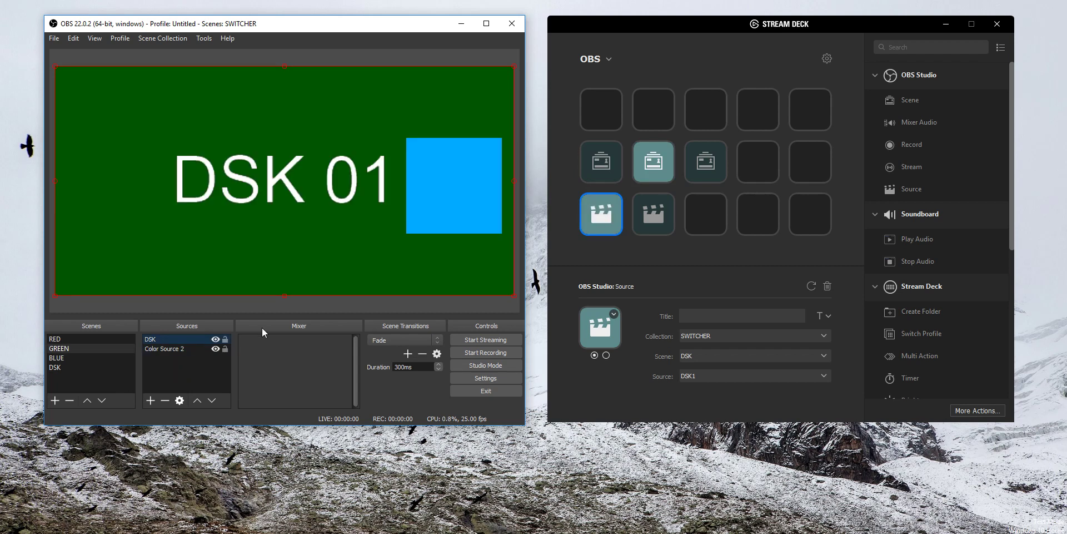
right_click(202, 341)
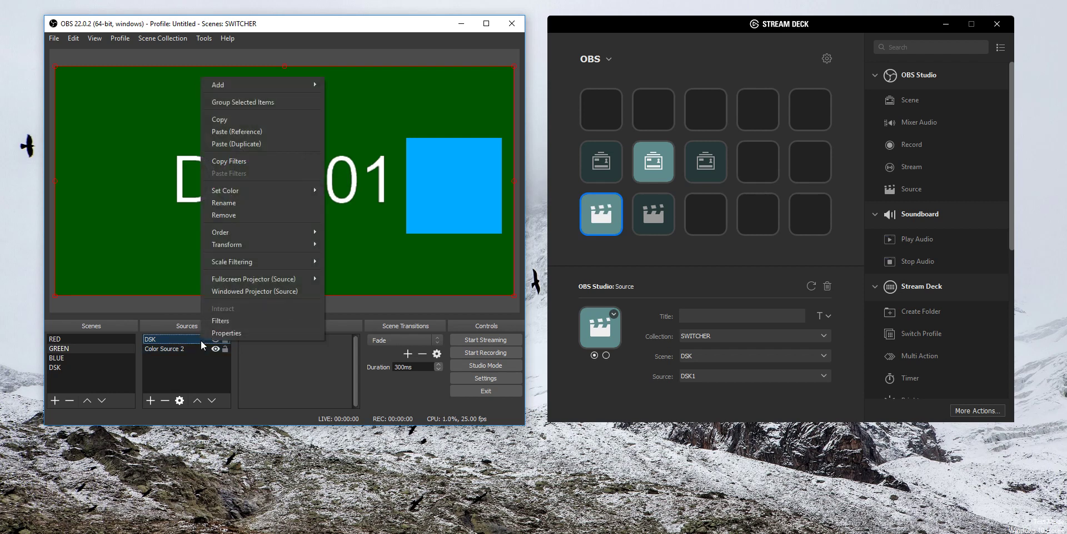
left_click(201, 357)
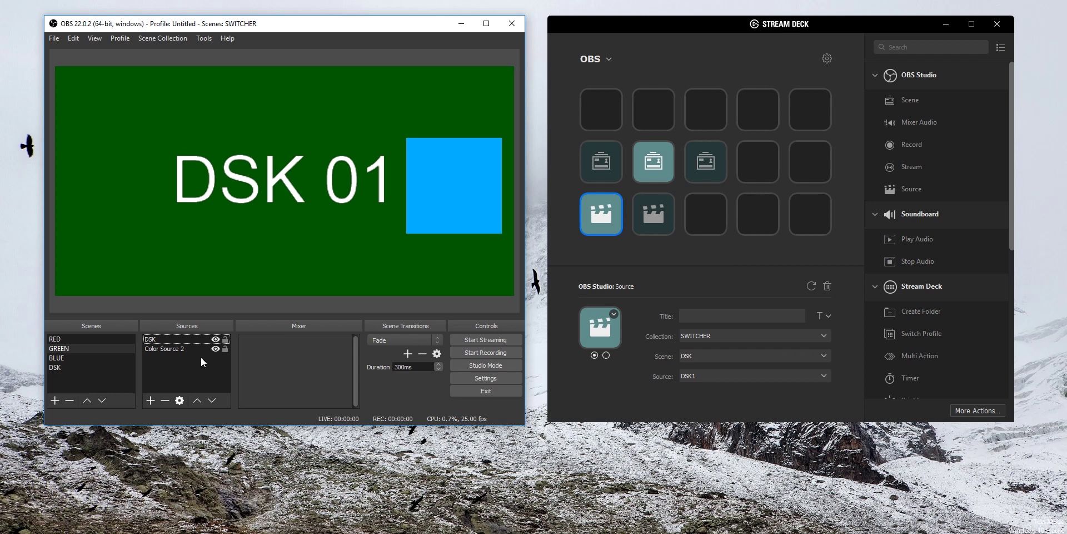